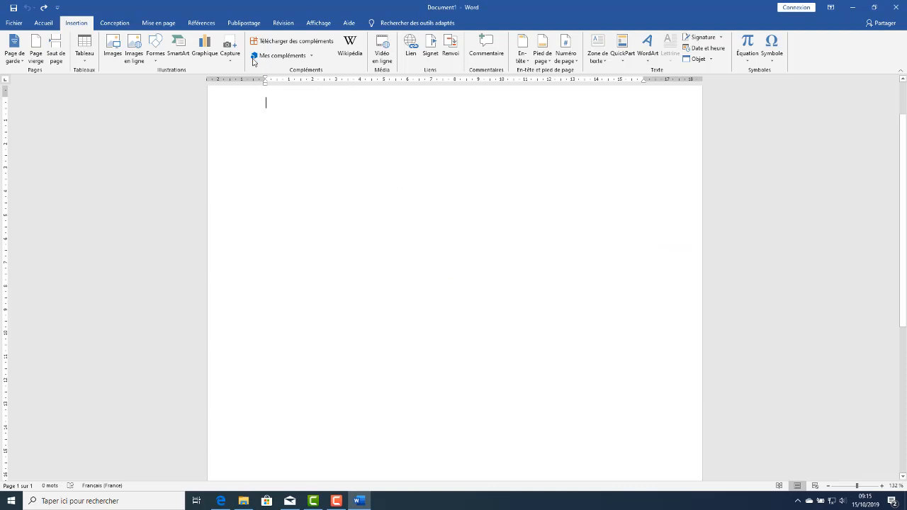
# Examine which open windows the screenshot gallery offers, bringing File Explorer, Camtasia and Edge forward in turn between checks
pyautogui.click(230, 47)
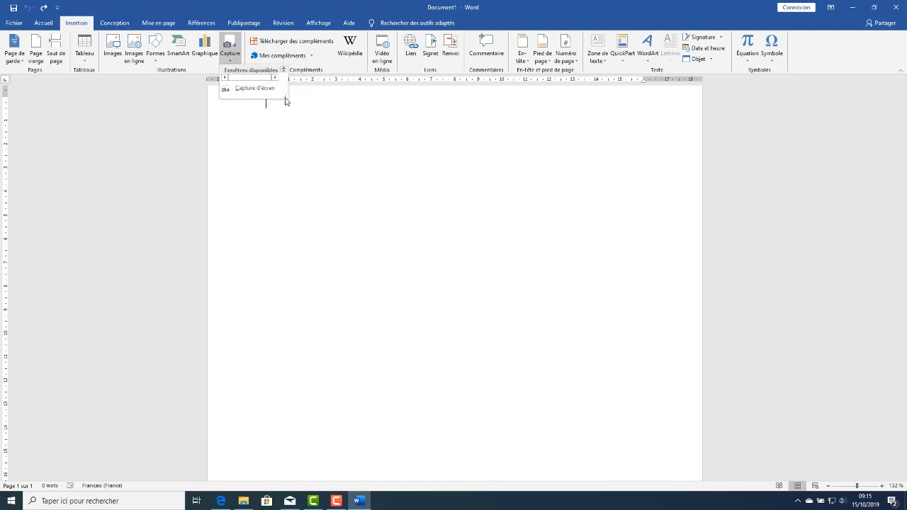
pyautogui.moveTo(286, 101); pyautogui.dragTo(408, 225)
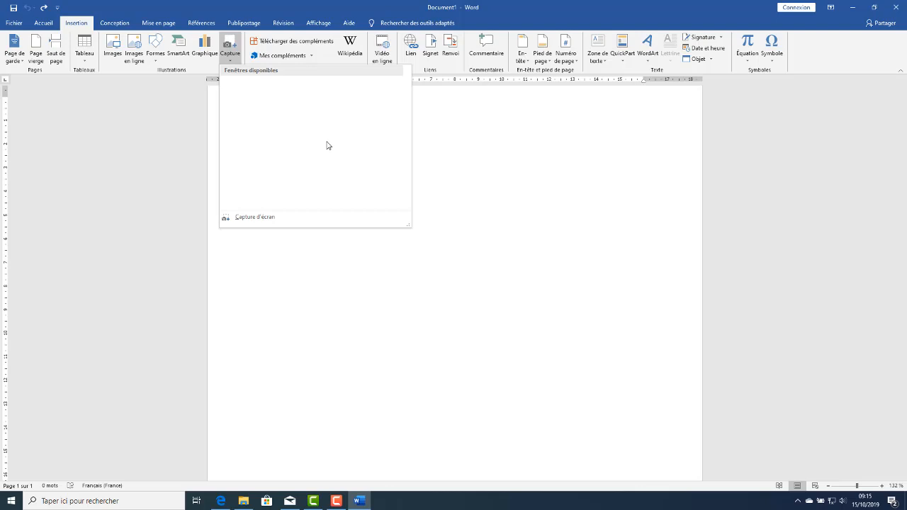
pyautogui.click(242, 503)
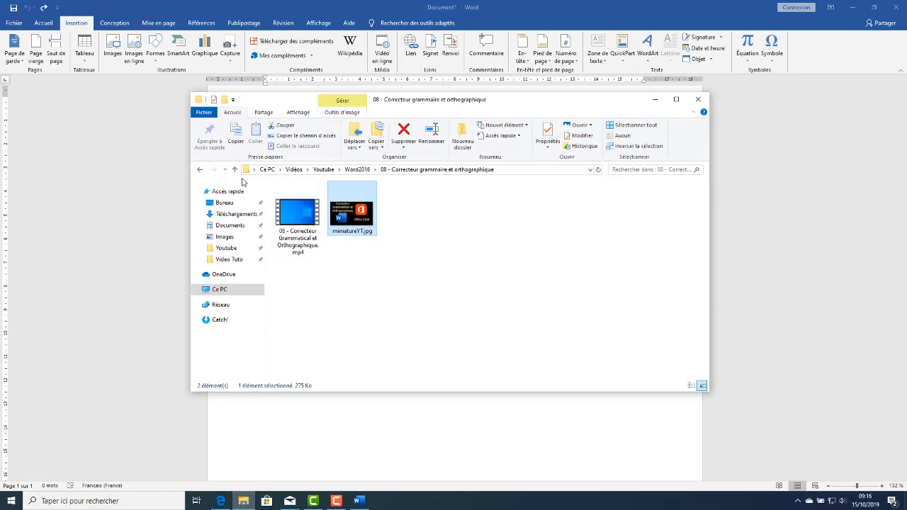
pyautogui.click(789, 289)
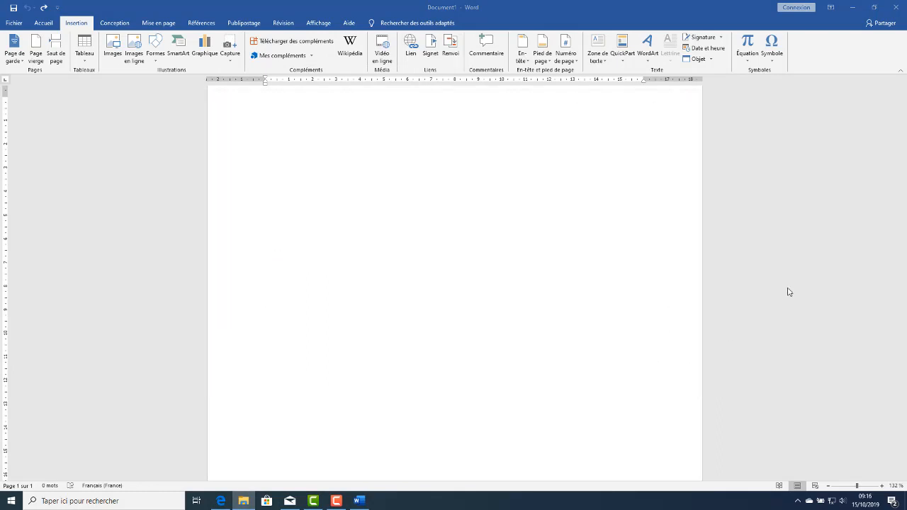
pyautogui.click(230, 51)
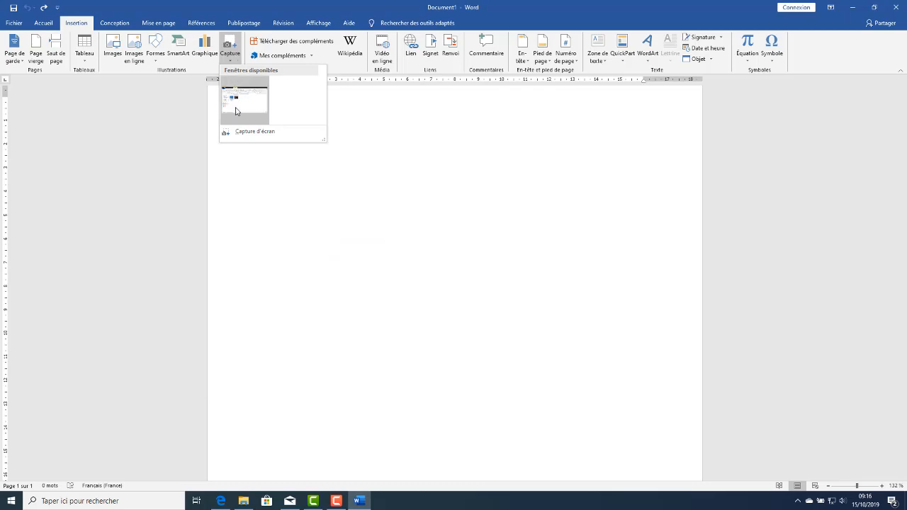
pyautogui.click(313, 501)
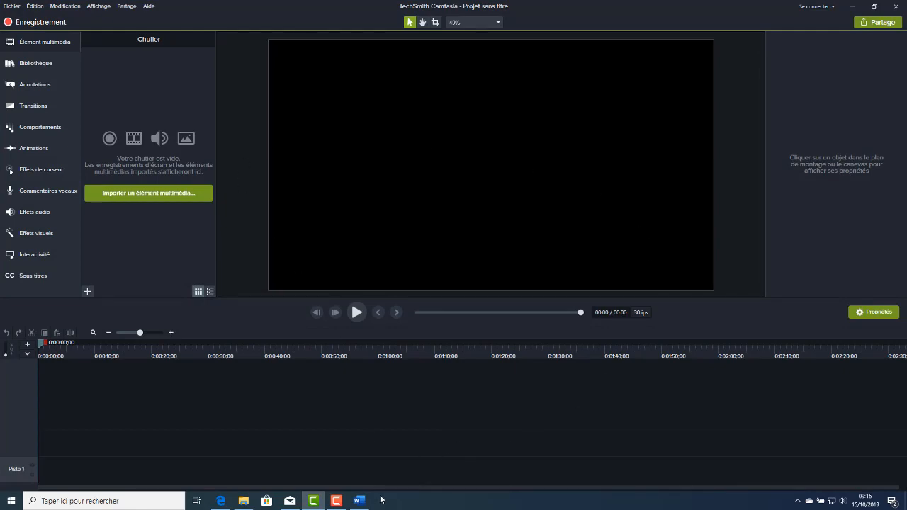
pyautogui.click(360, 502)
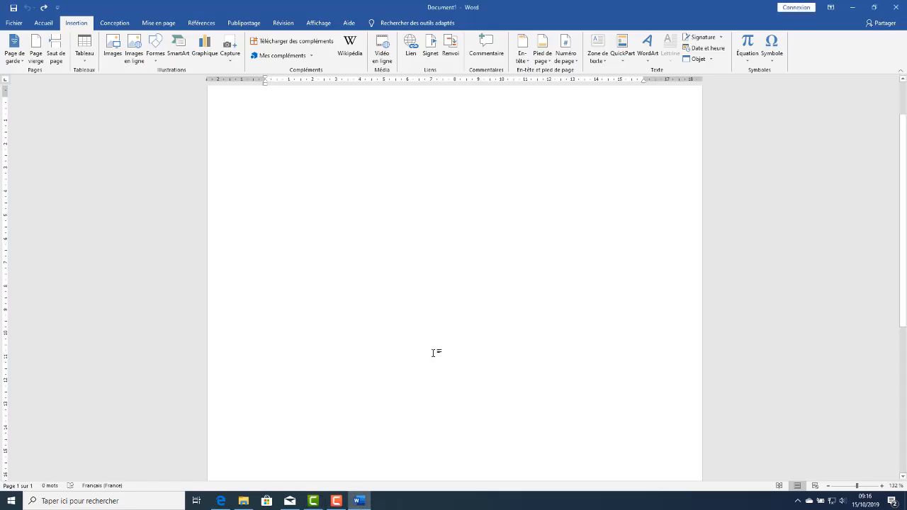
pyautogui.click(233, 51)
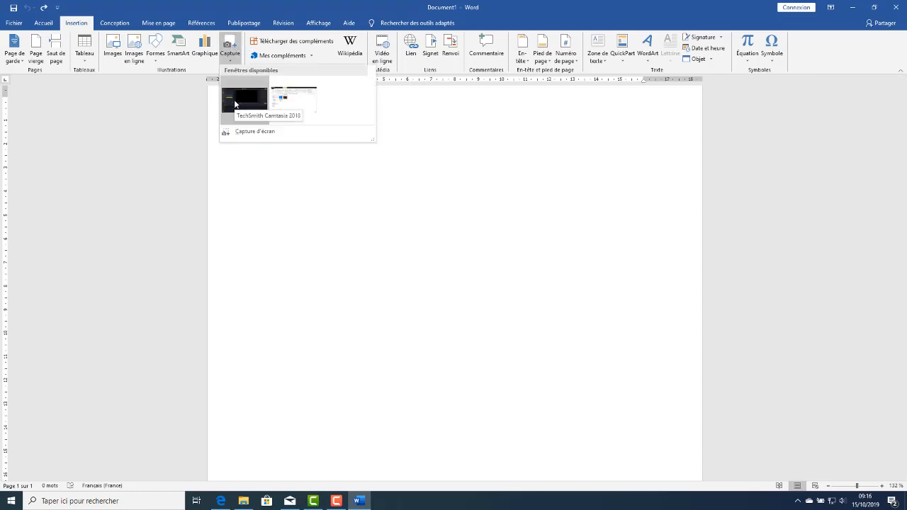
pyautogui.click(222, 503)
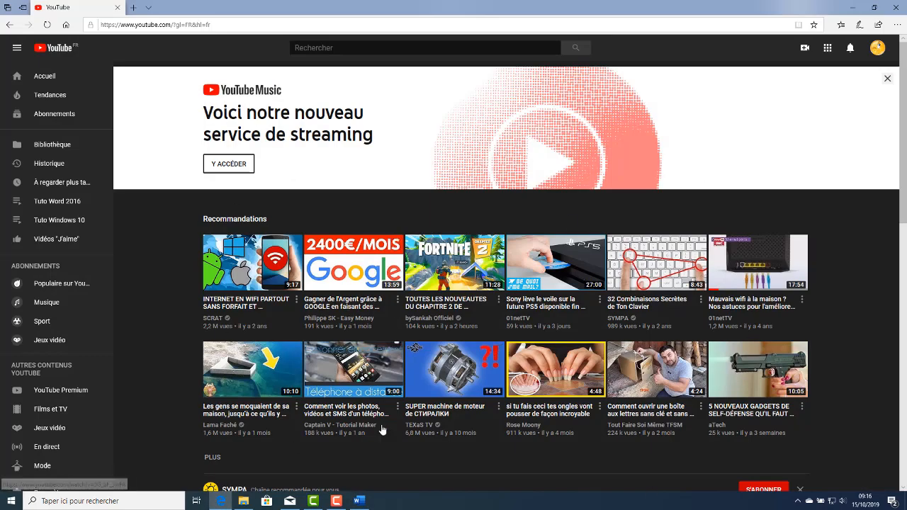
pyautogui.click(360, 502)
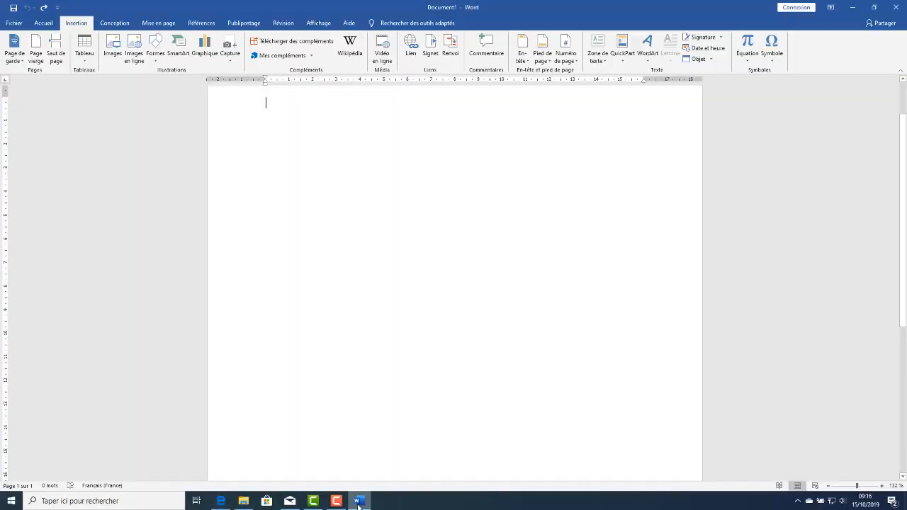
pyautogui.click(230, 48)
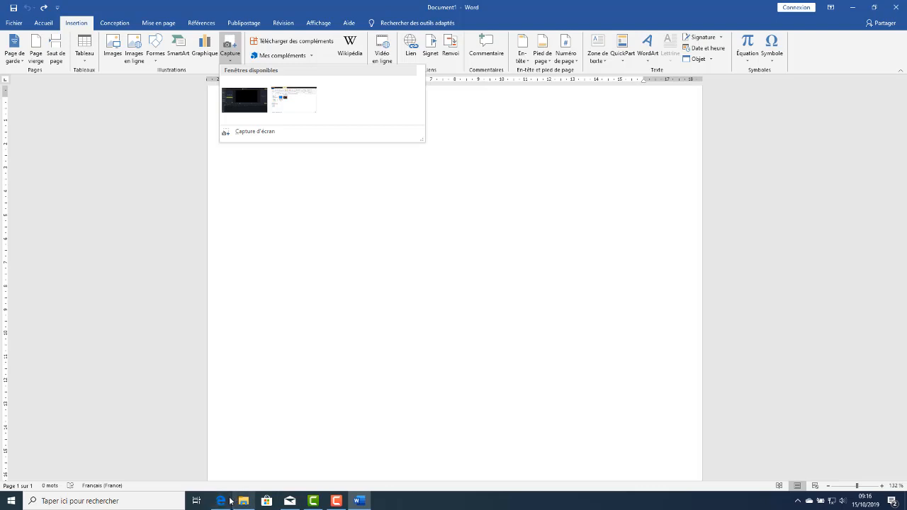
# Bring Mail directly behind Word and insert a screen clipping of its accounts and folders pane, about 12 cm high and 7 cm wide
pyautogui.click(292, 504)
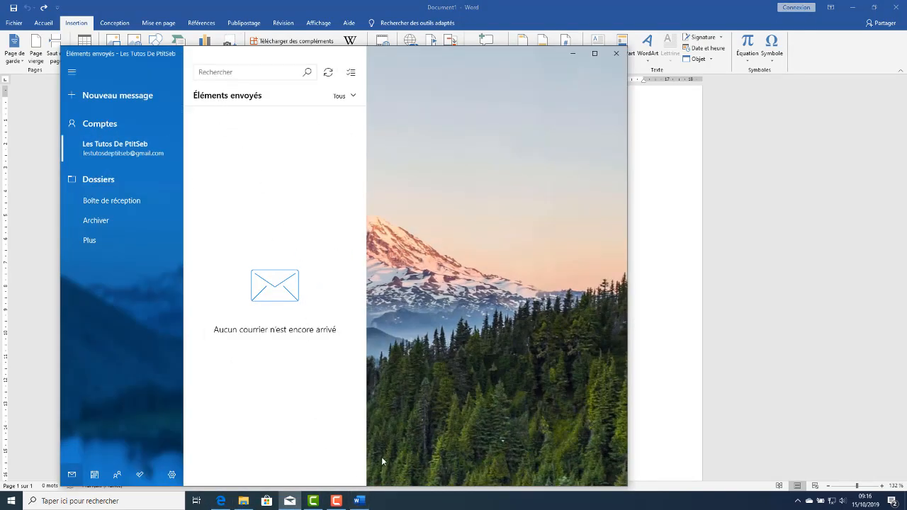
pyautogui.click(370, 502)
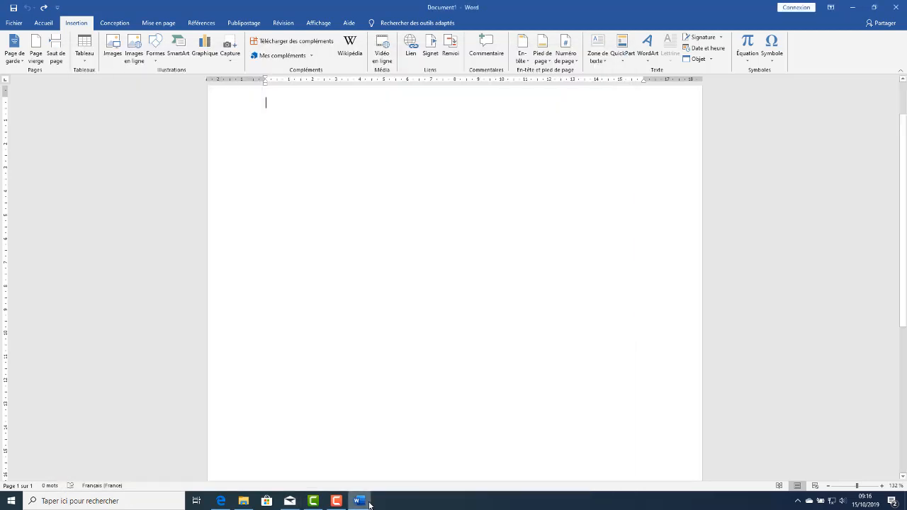
pyautogui.click(230, 48)
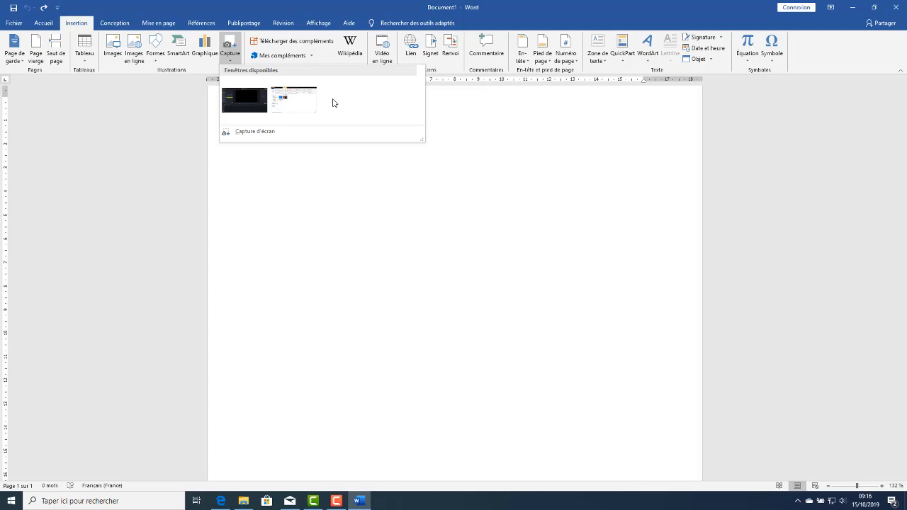
pyautogui.click(255, 132)
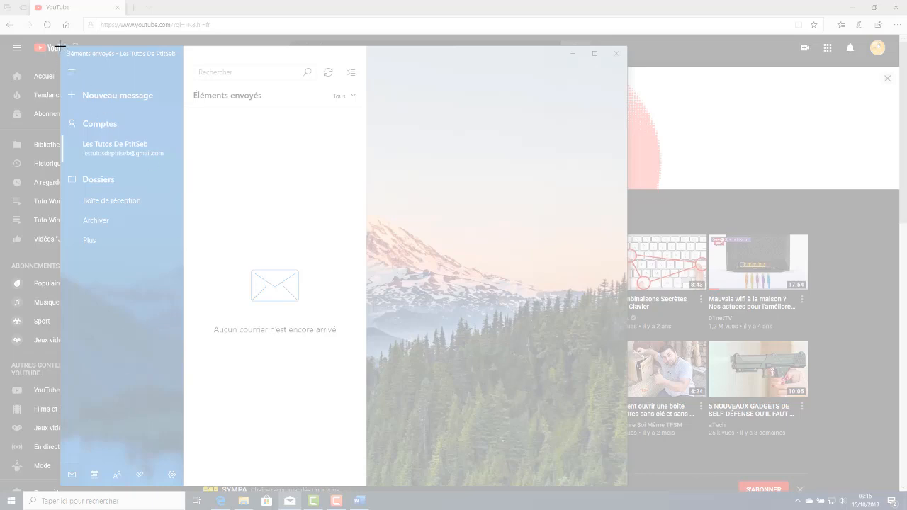
pyautogui.moveTo(60, 46); pyautogui.dragTo(182, 262)
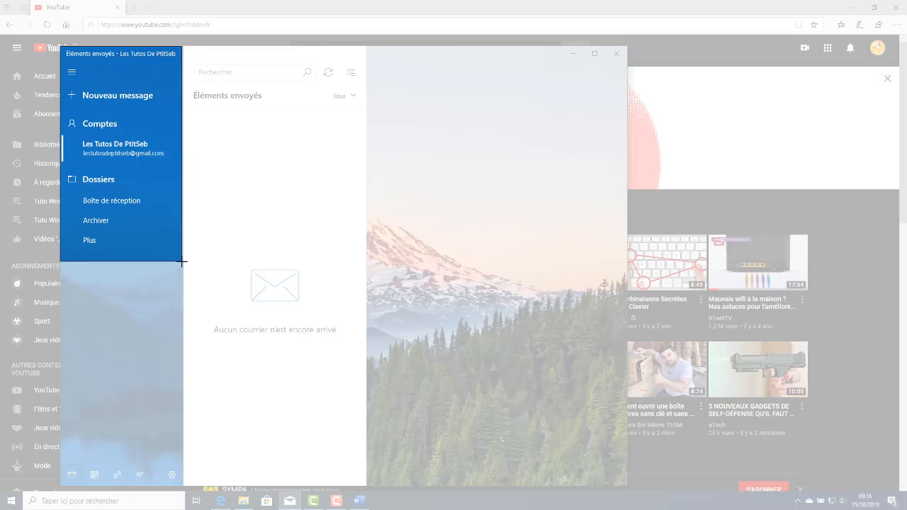
pyautogui.moveTo(182, 262); pyautogui.dragTo(182, 263)
pyautogui.moveTo(183, 263); pyautogui.dragTo(181, 261)
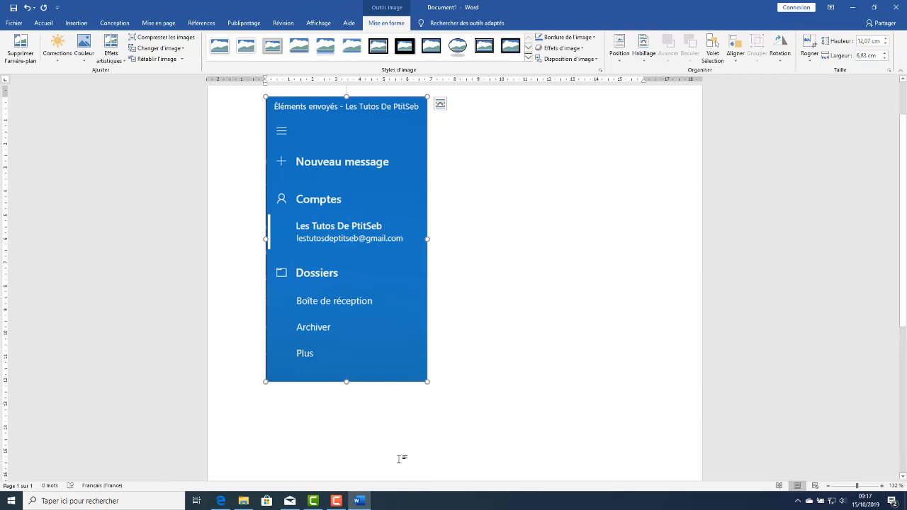
# Bring YouTube in Edge behind Word and insert a clipping of the YouTube Music banner text, about 5.8 by 10.8 cm, below the Mail clipping
pyautogui.click(224, 501)
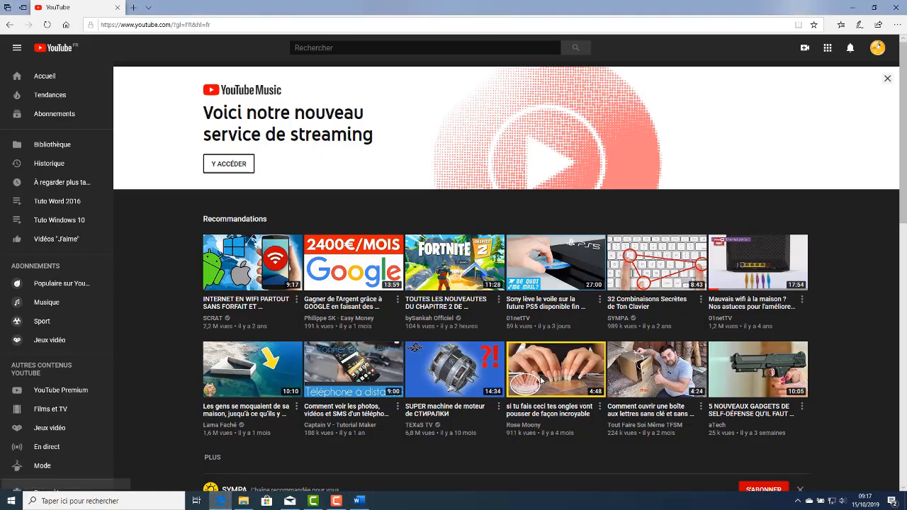
pyautogui.click(360, 501)
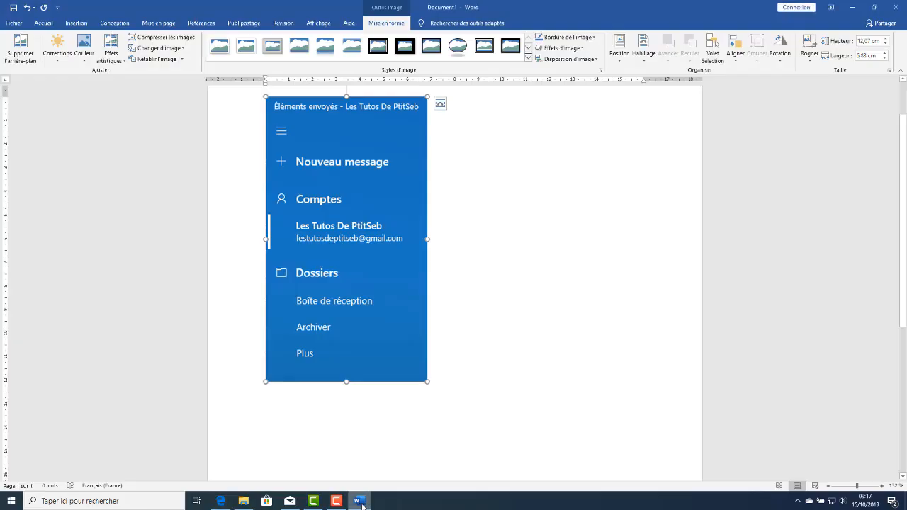
pyautogui.click(221, 502)
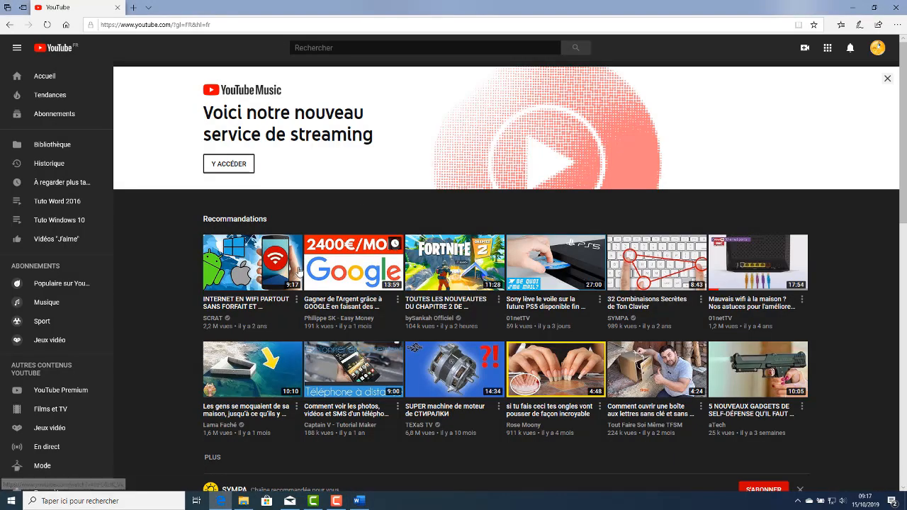
pyautogui.click(359, 501)
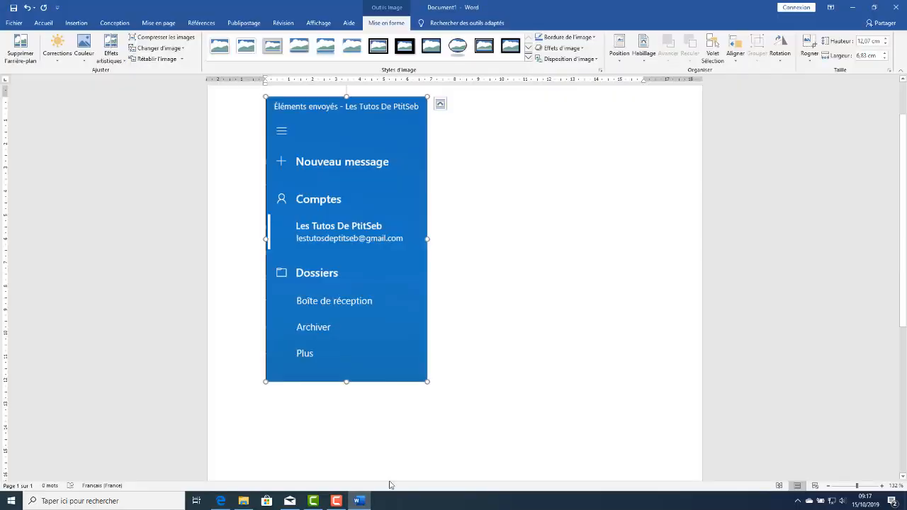
pyautogui.click(457, 383)
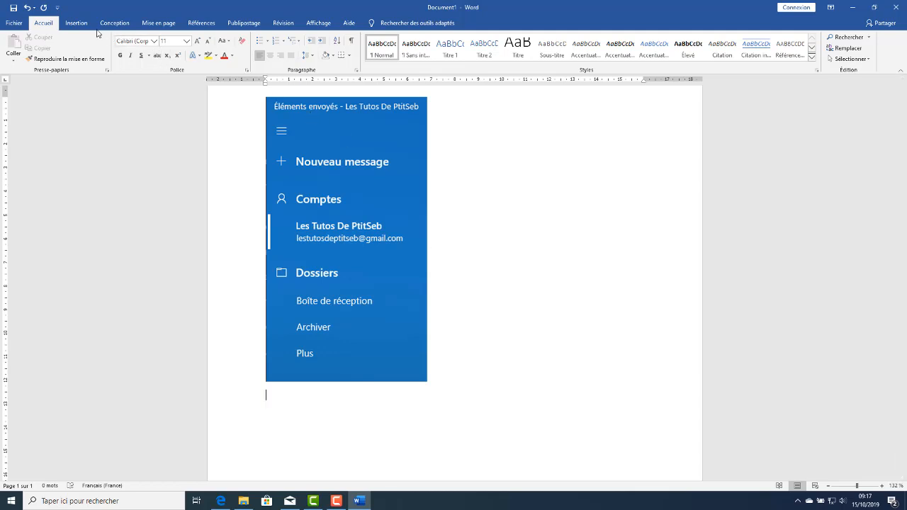
pyautogui.click(77, 23)
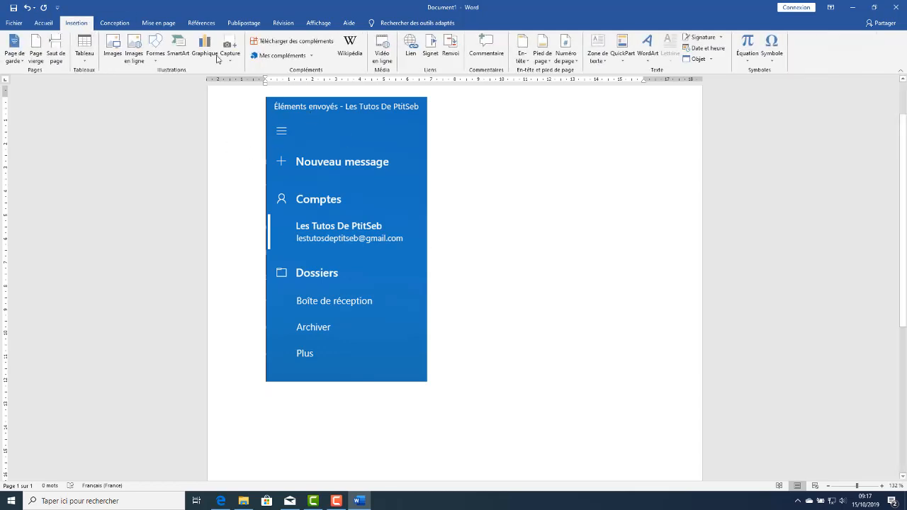
pyautogui.click(230, 49)
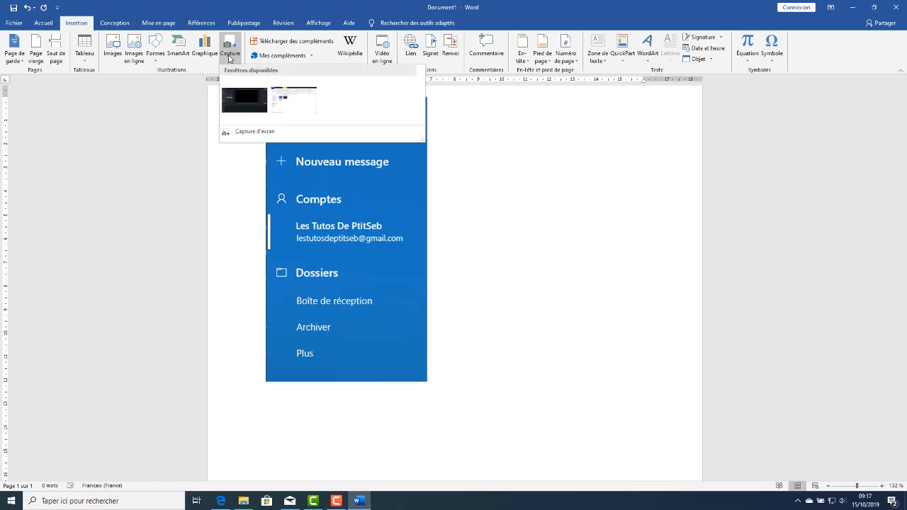
pyautogui.click(252, 133)
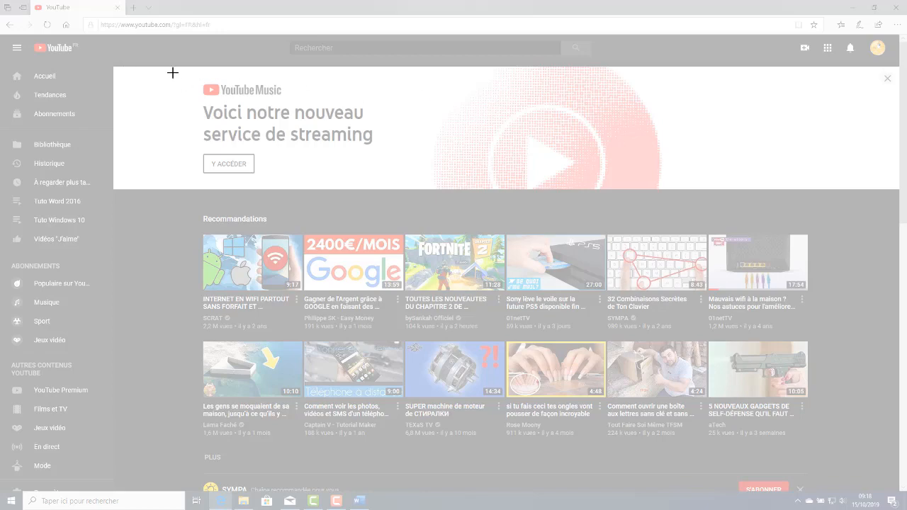
pyautogui.moveTo(194, 78); pyautogui.dragTo(386, 177)
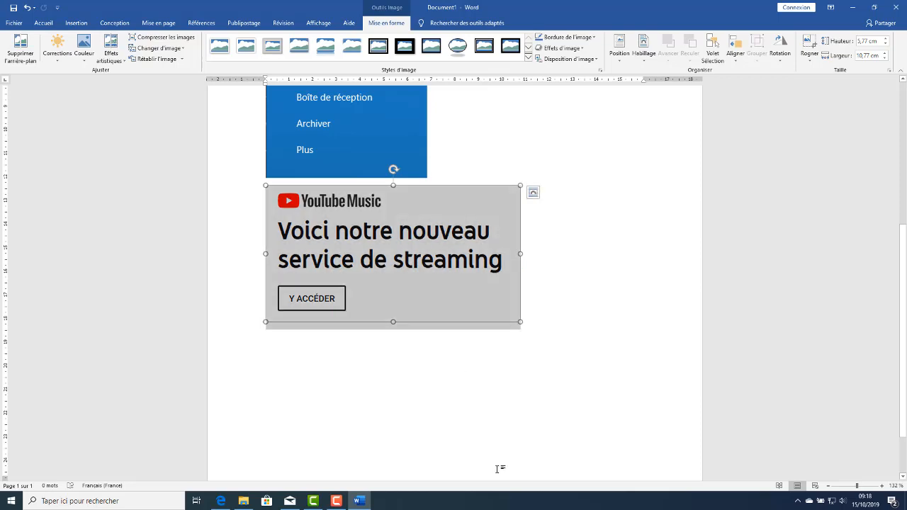
# Insert miniatureYT.jpg from the "08 - Correcteur grammaire et orthographique" folder in File Explorer on a new line below the YouTube Music clipping
pyautogui.click(559, 324)
pyautogui.press('Return')
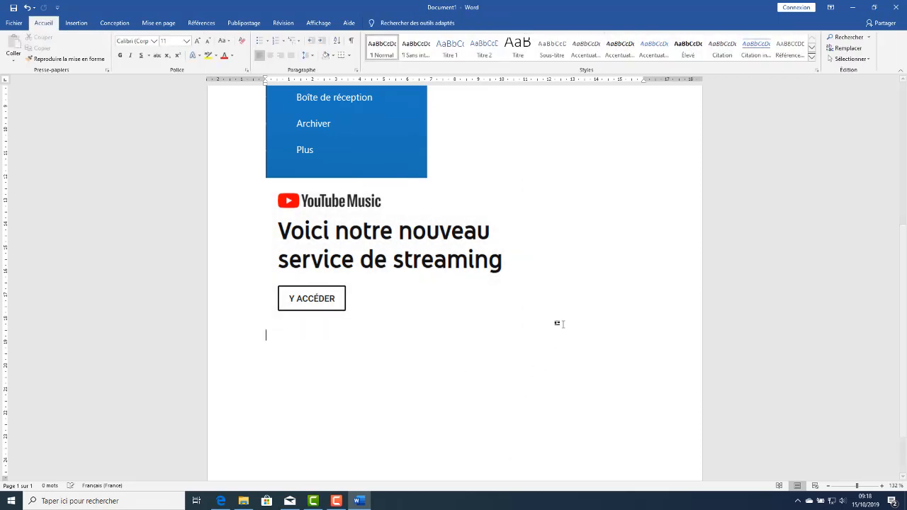
pyautogui.click(243, 501)
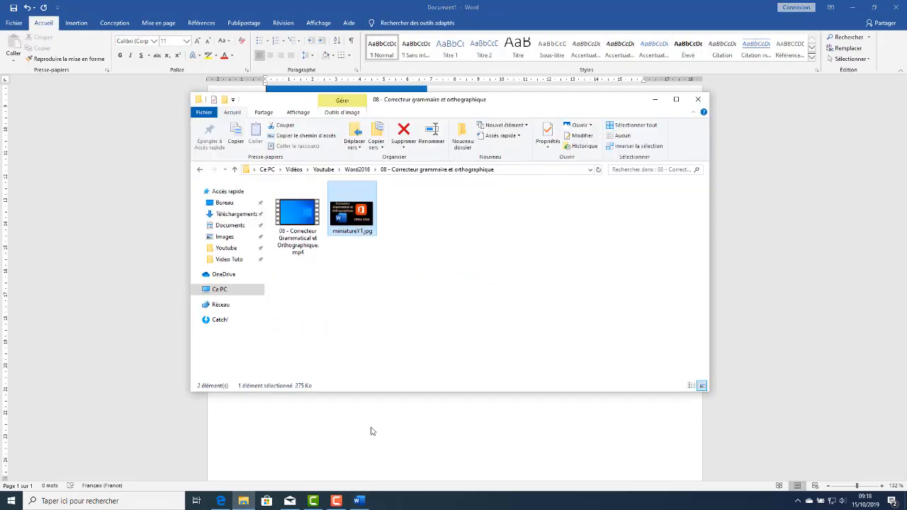
pyautogui.moveTo(430, 104); pyautogui.dragTo(769, 105)
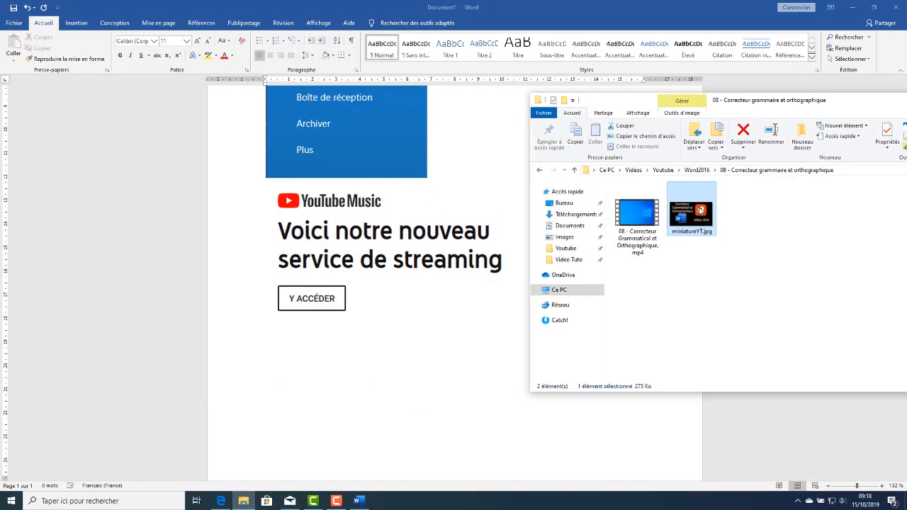
pyautogui.click(358, 428)
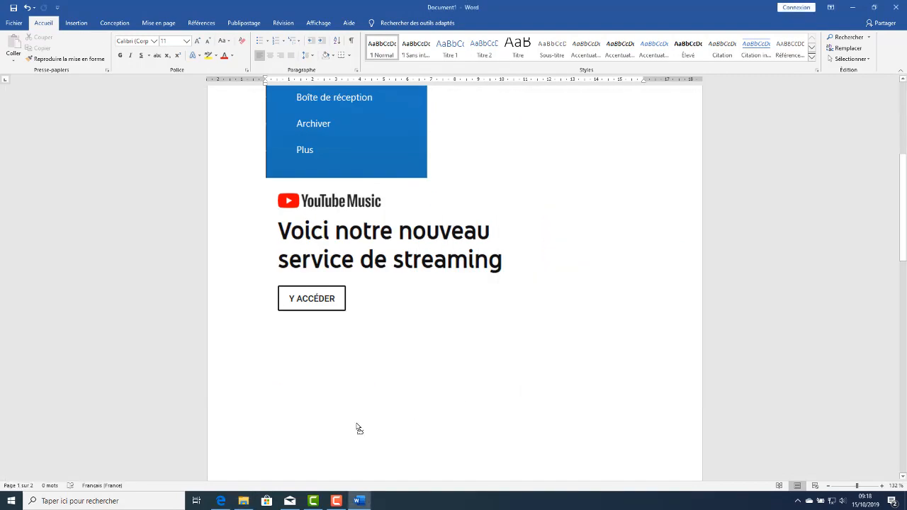
pyautogui.scroll(-5, 412, 384)
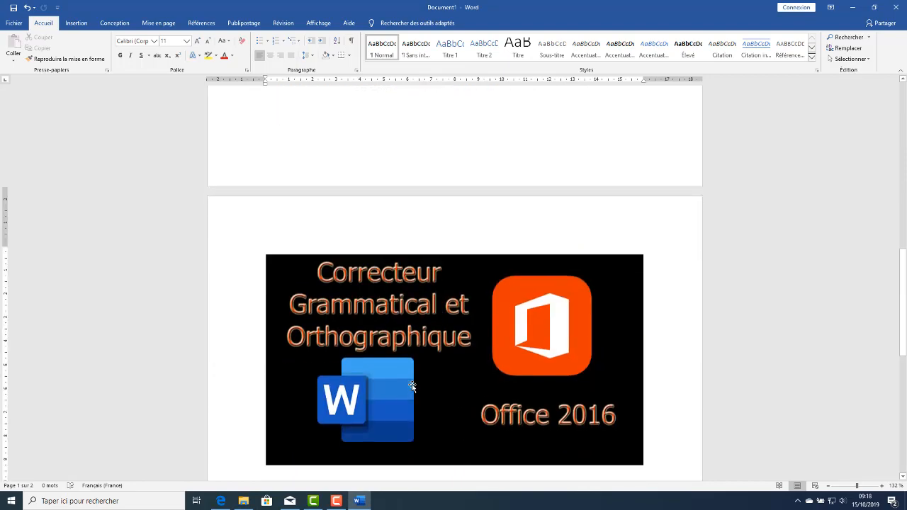
pyautogui.scroll(5, 412, 384)
pyautogui.scroll(-4, 411, 383)
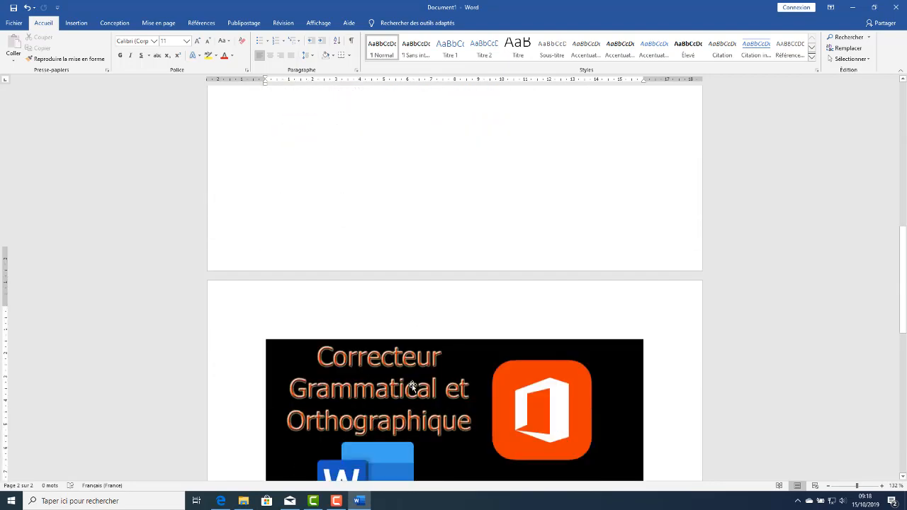
pyautogui.scroll(6, 401, 361)
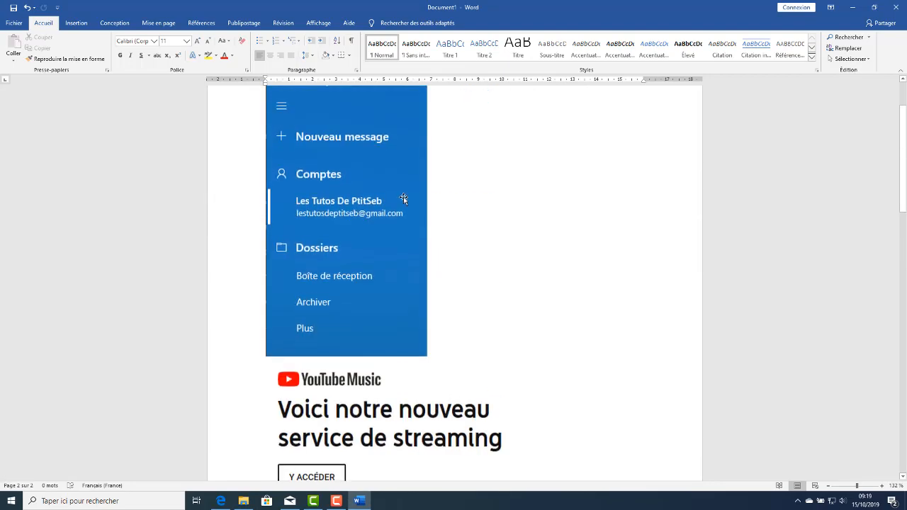
# Choose PDF (*.pdf) as the file type for saving a copy in Documents, cancel the save and return to the document
pyautogui.click(15, 25)
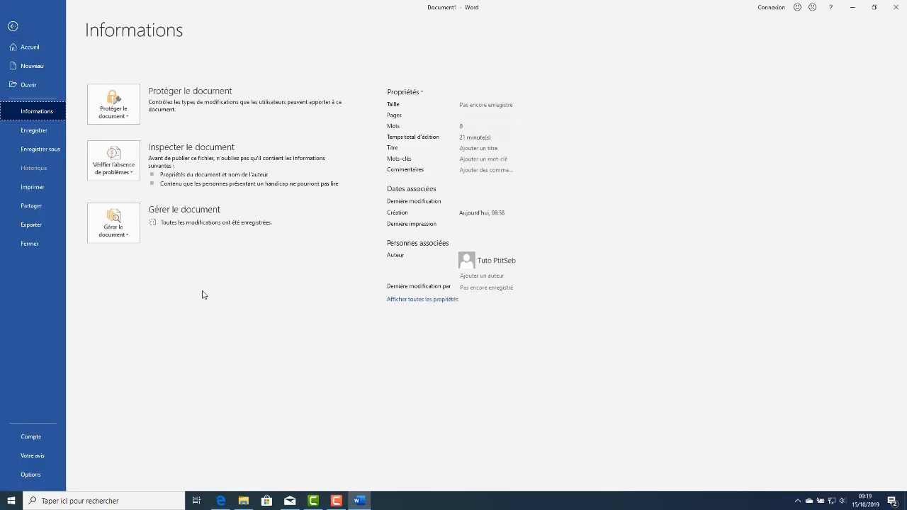
pyautogui.click(50, 148)
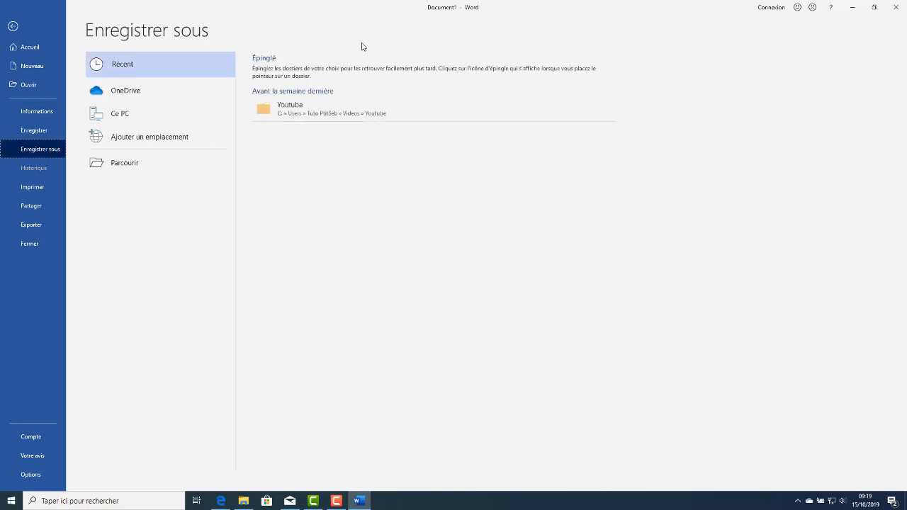
pyautogui.click(125, 165)
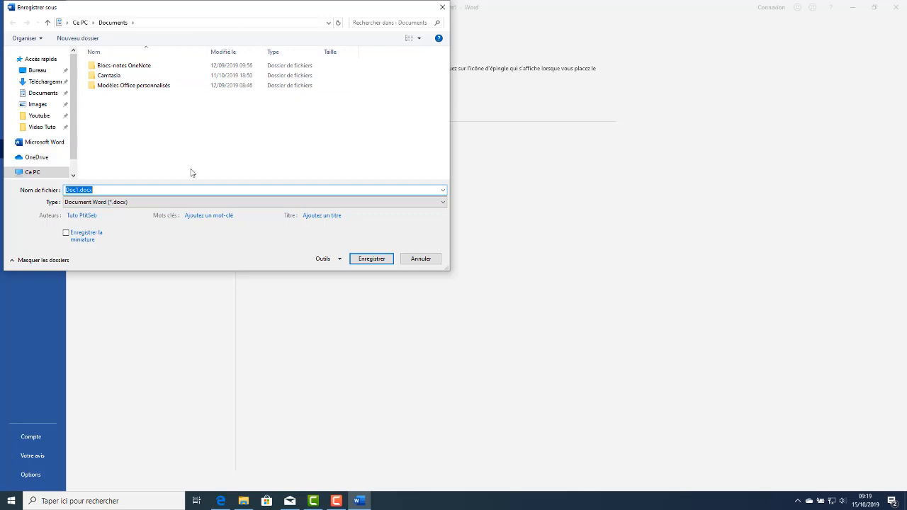
pyautogui.click(178, 206)
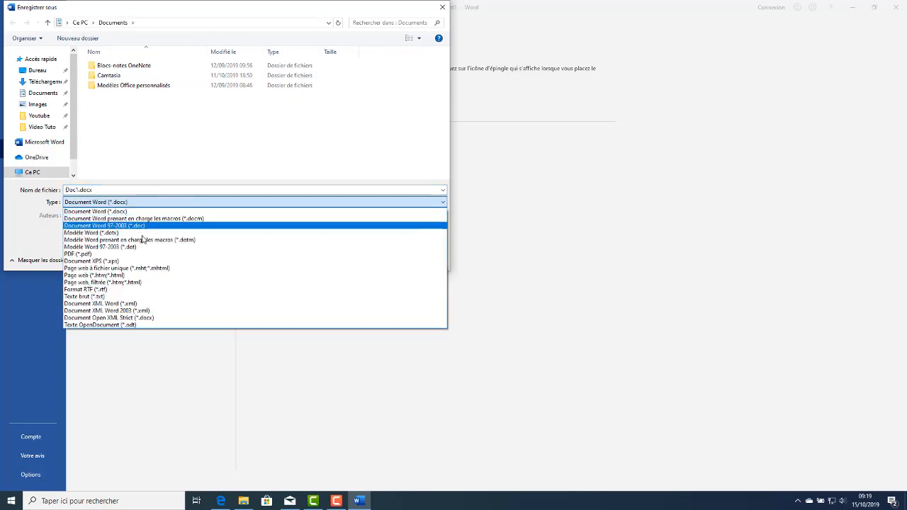
pyautogui.click(81, 256)
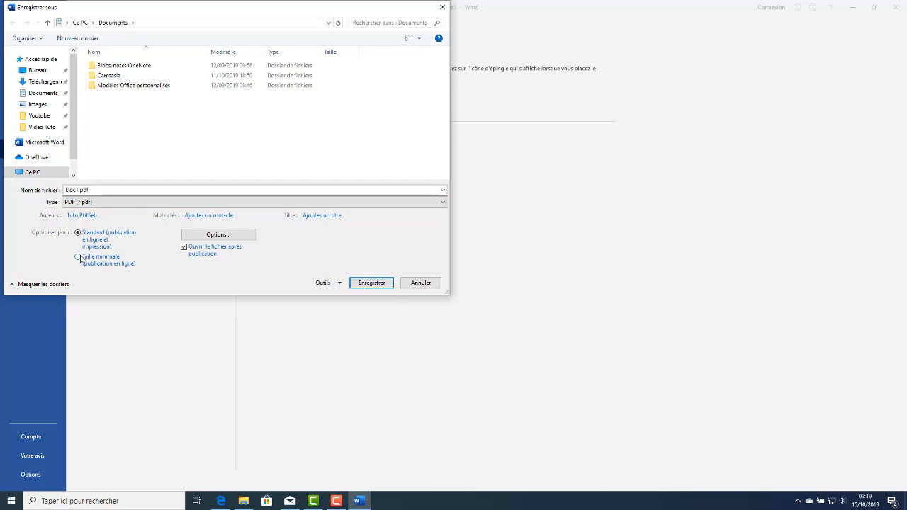
pyautogui.click(421, 283)
pyautogui.click(13, 27)
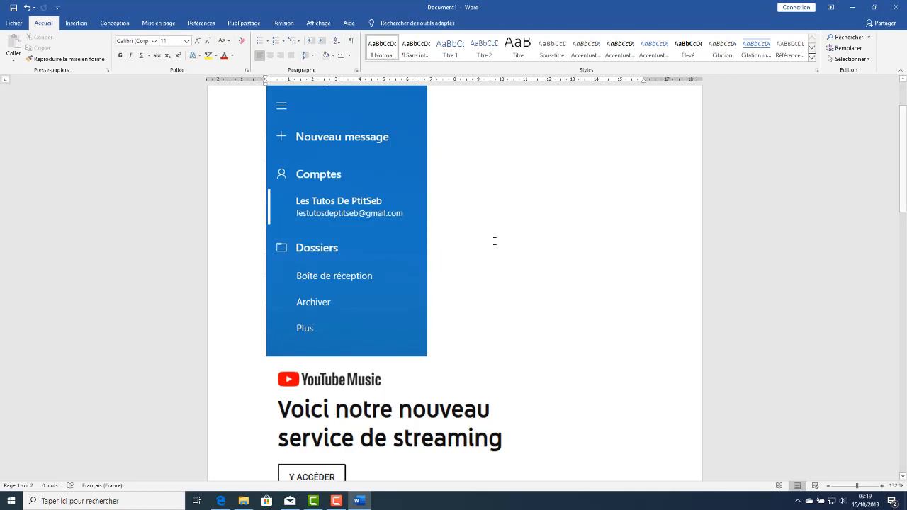
# Display the commands for inserting content into the document
pyautogui.click(74, 24)
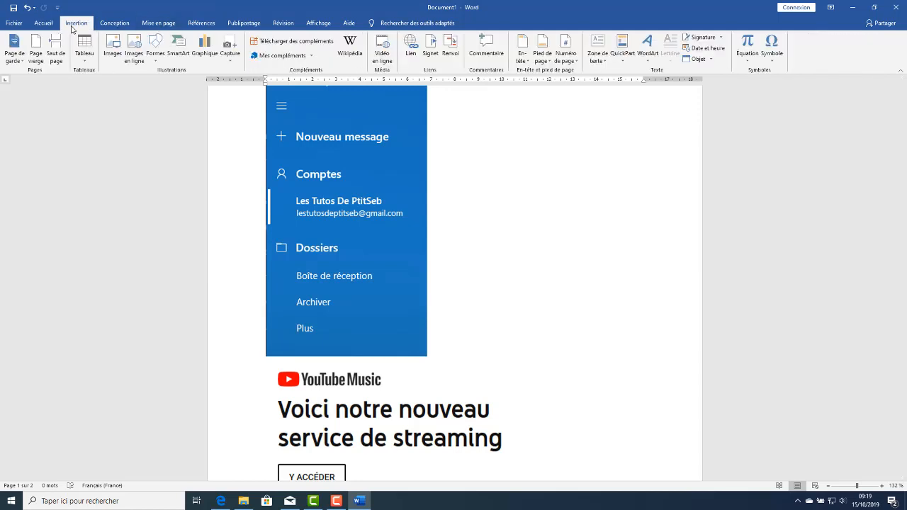